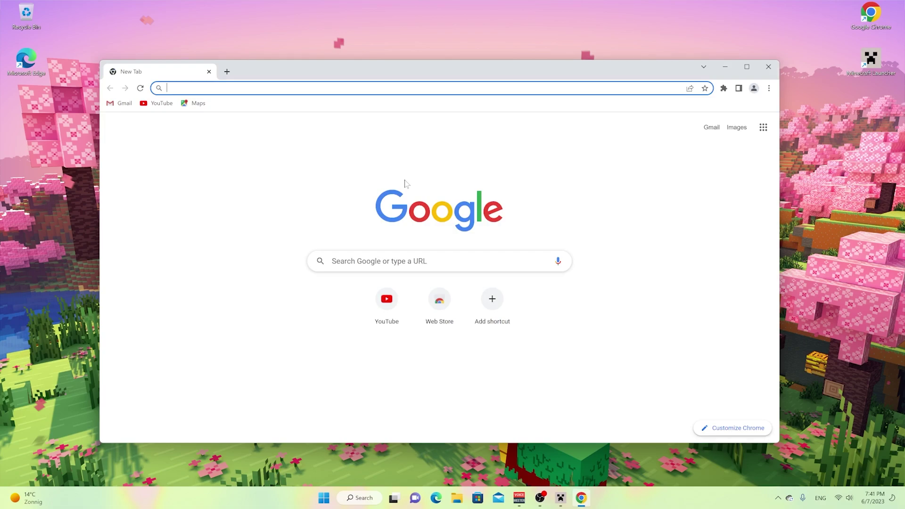
Go to shaderpacks.net and open the How To Install Iris Shaders tutorial
type("shaderpacks.net")
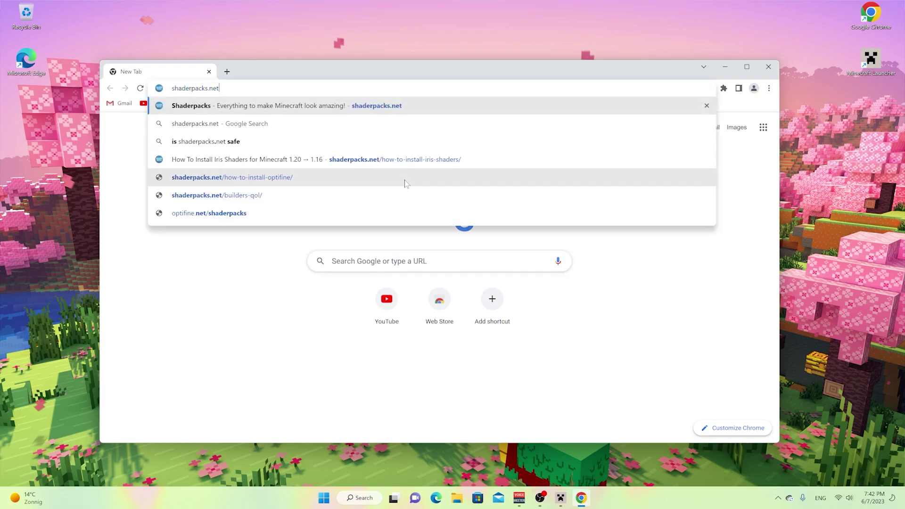
key("Return")
left_click_drag(774, 150, 775, 368)
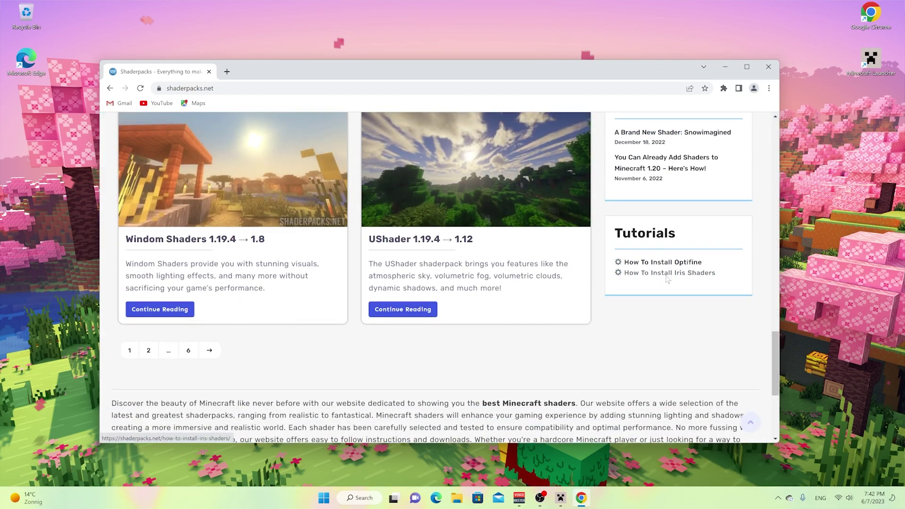
left_click(668, 273)
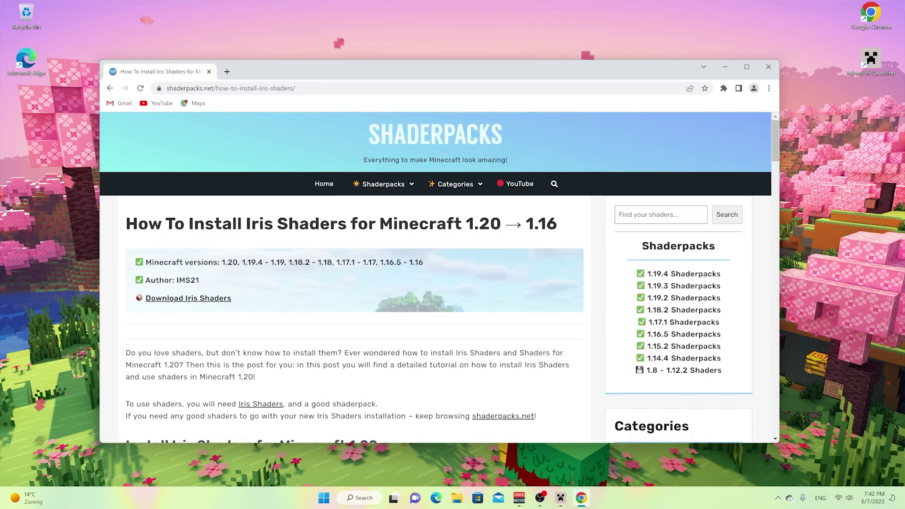
Follow the tutorial's Iris Shaders download link to irisshaders.net/download and download the universal JAR installer
scroll(440, 277, "down", 3)
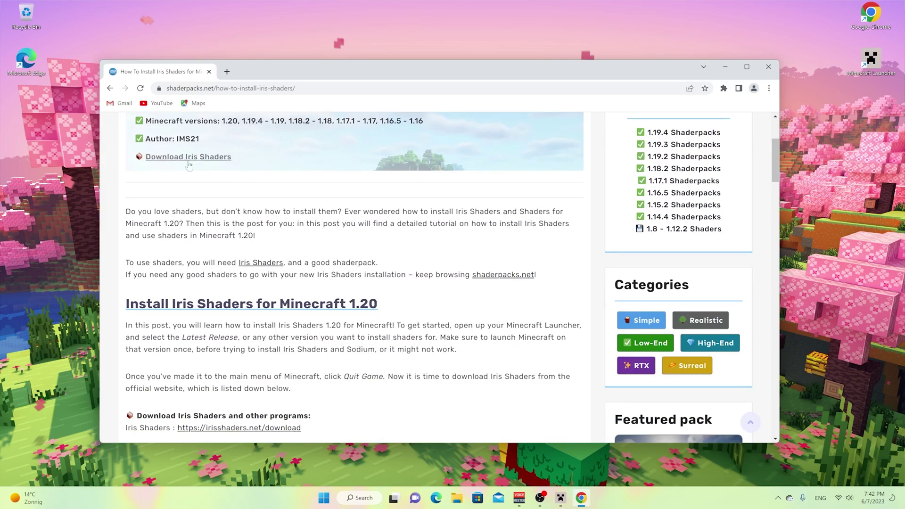
left_click(189, 159)
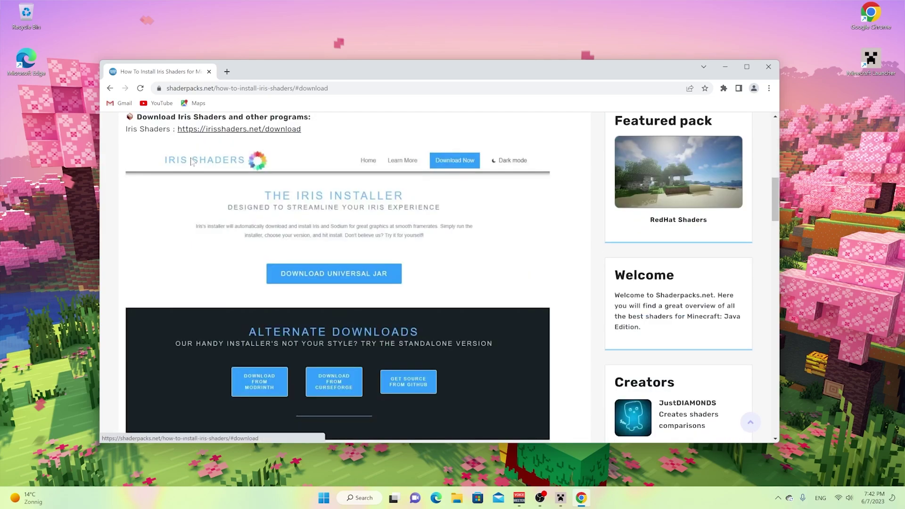
left_click(238, 136)
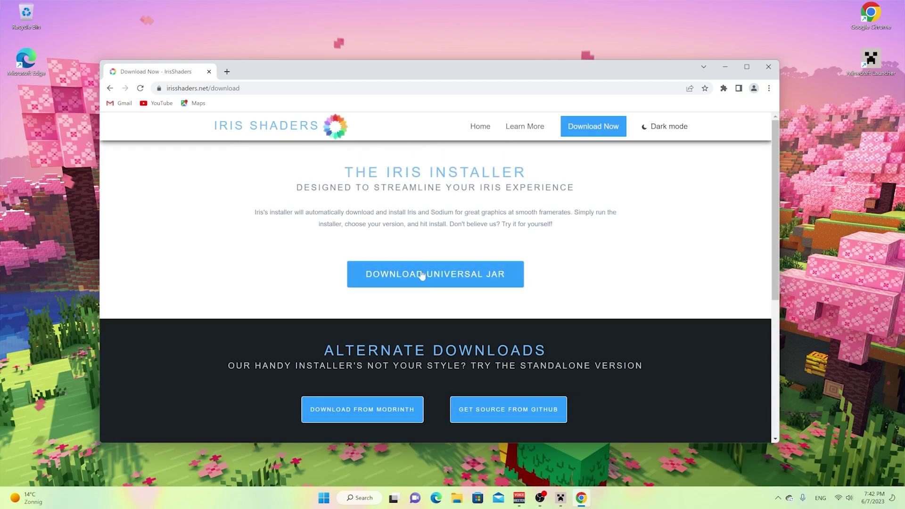
left_click(435, 280)
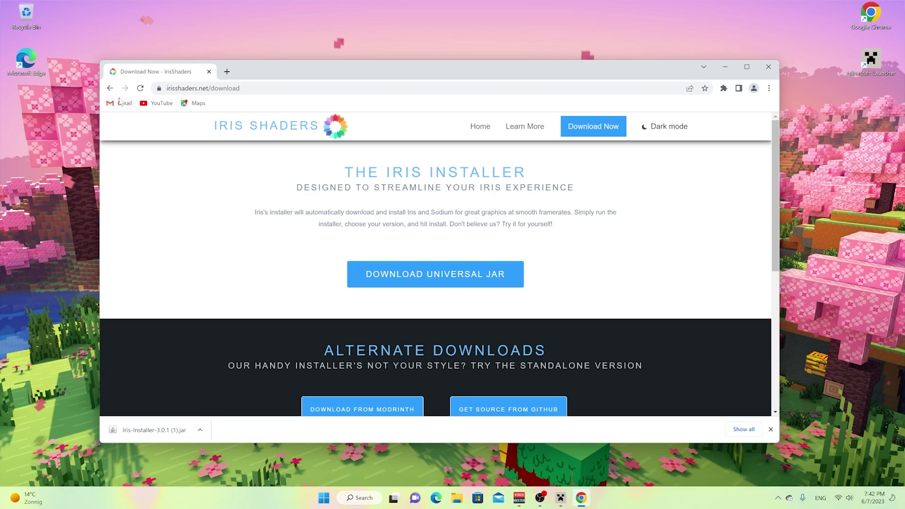
Return to the Iris Shaders tutorial and review its troubleshooting section with the Jarfix and Java links
left_click(110, 88)
scroll(198, 137, "up", 3)
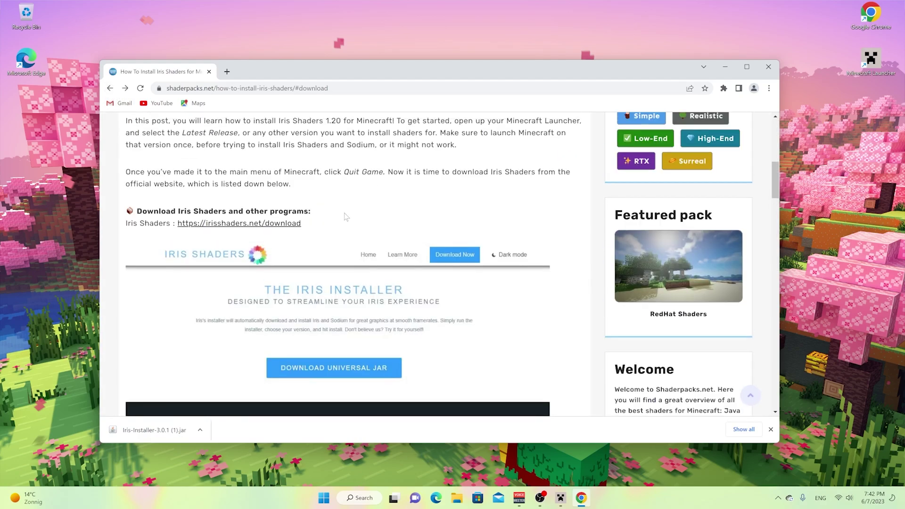
scroll(310, 231, "down", 9)
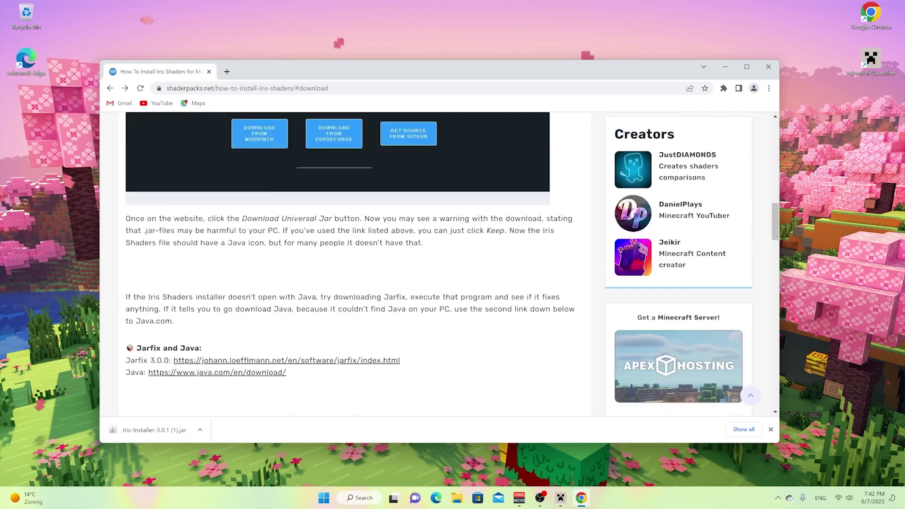
left_click_drag(135, 172, 200, 171)
left_click(227, 160)
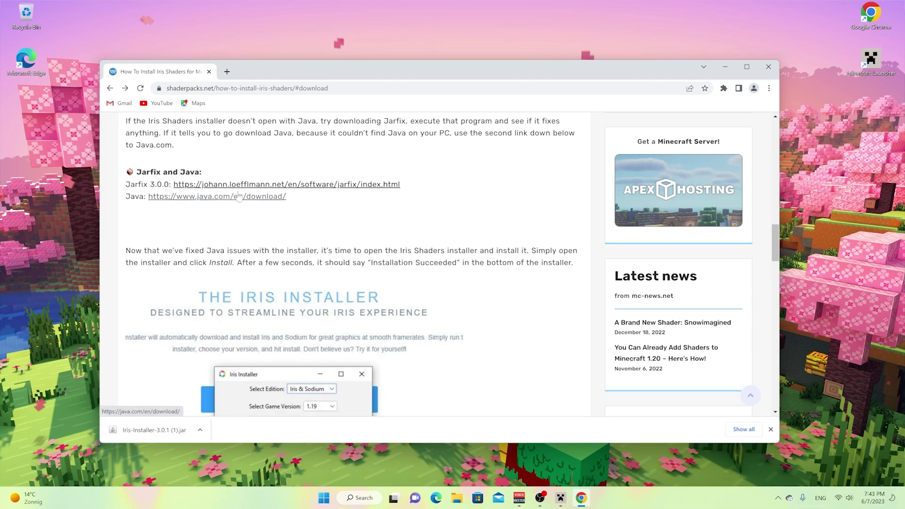
Run the downloaded Iris installer for game version 1.20 with the Iris Install type, and close the installer and Downloads folder
left_click(160, 434)
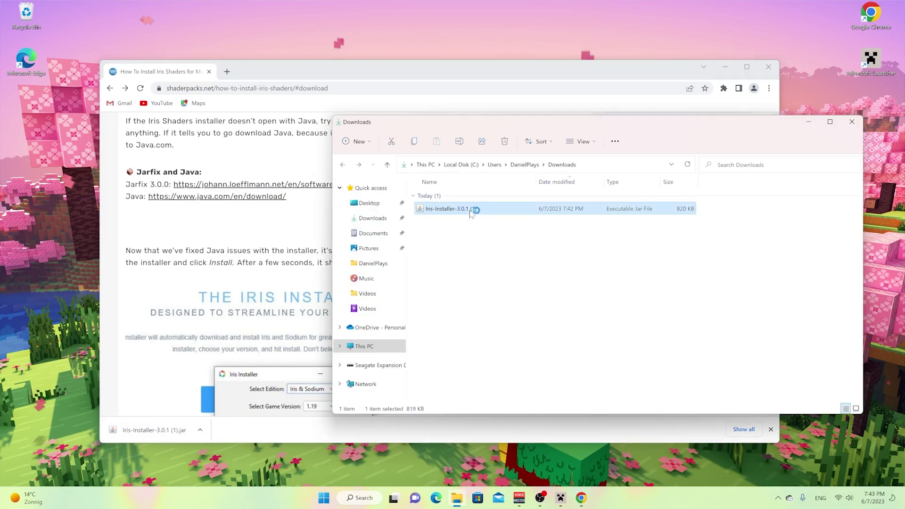
double_click(471, 210)
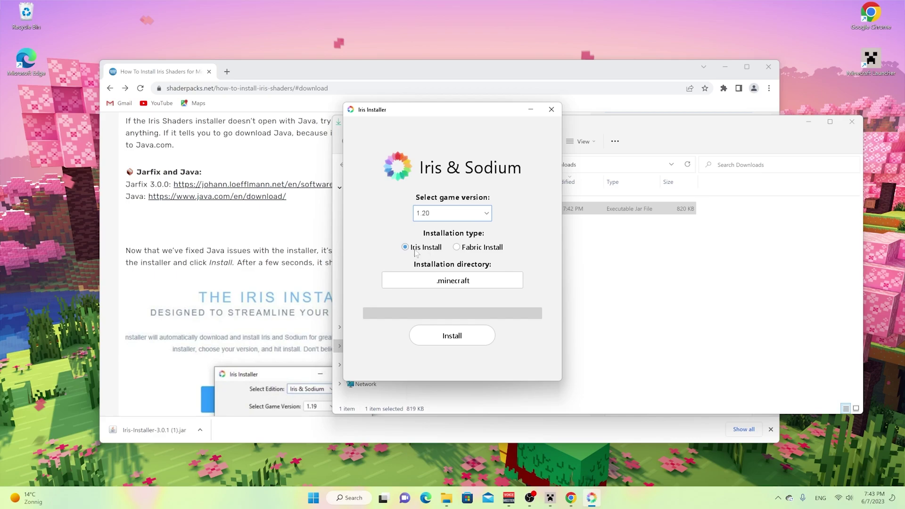
left_click(454, 339)
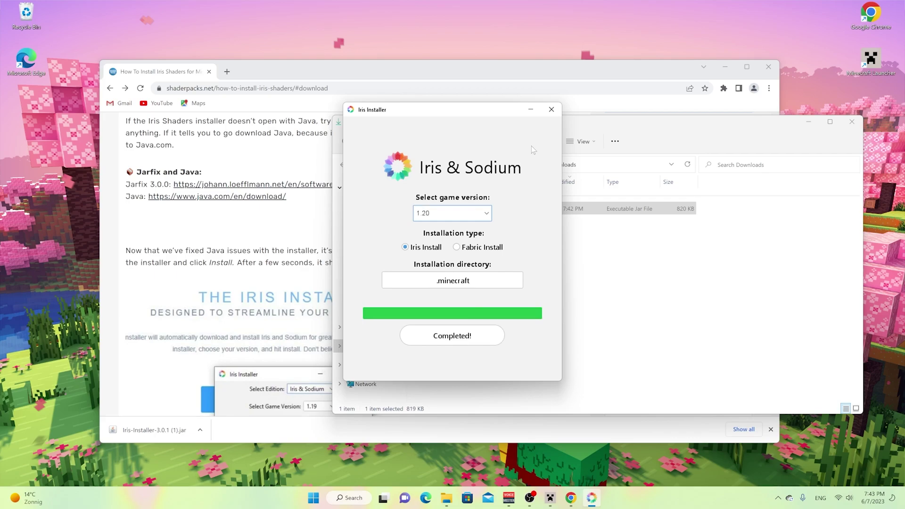
left_click(551, 110)
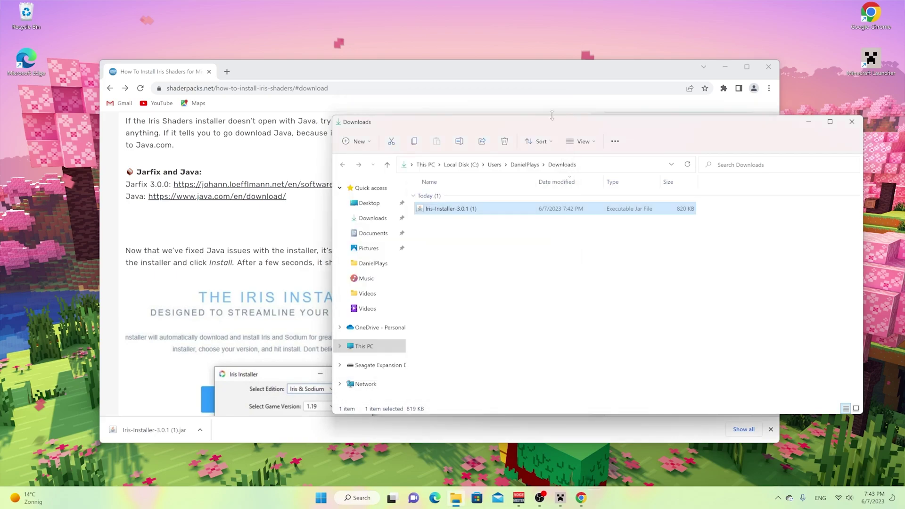
left_click(852, 122)
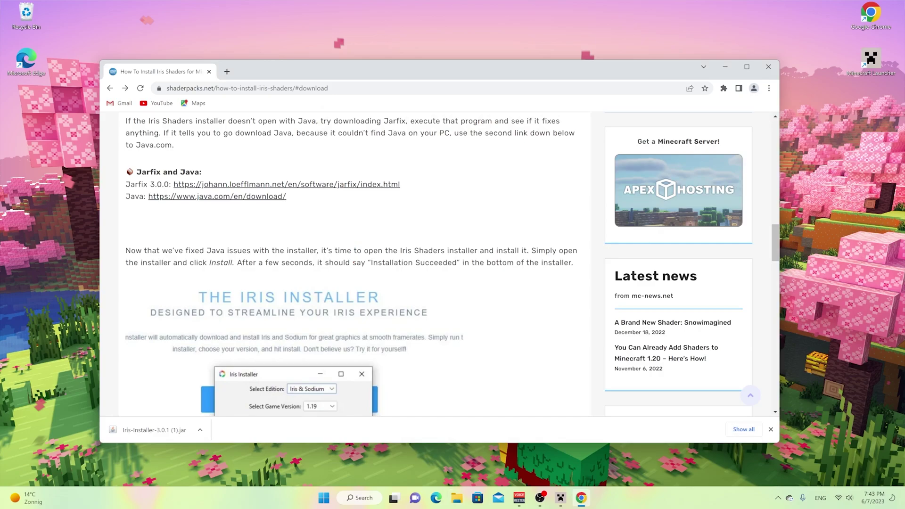
Open the Complementary Reimagined shader page from the tutorial's Download Shaders for Minecraft 1.20 section
scroll(734, 151, "up", 15)
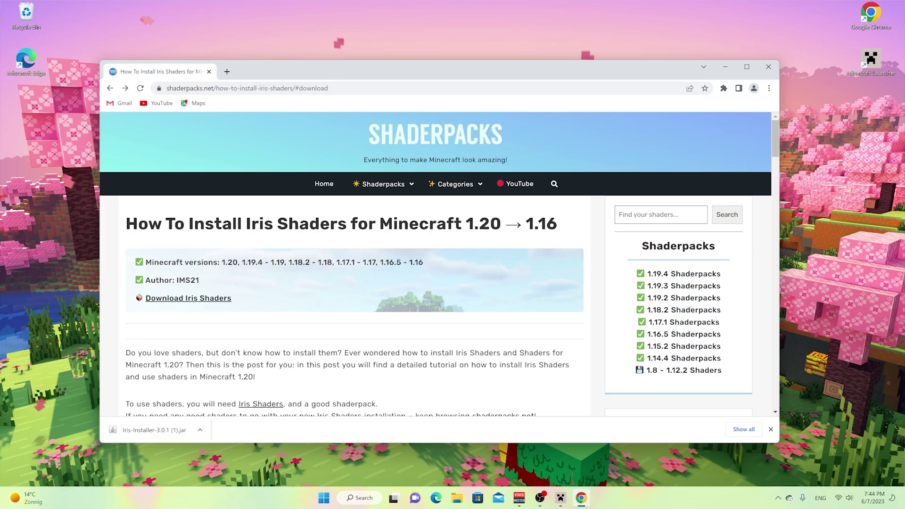
left_click_drag(771, 141, 771, 314)
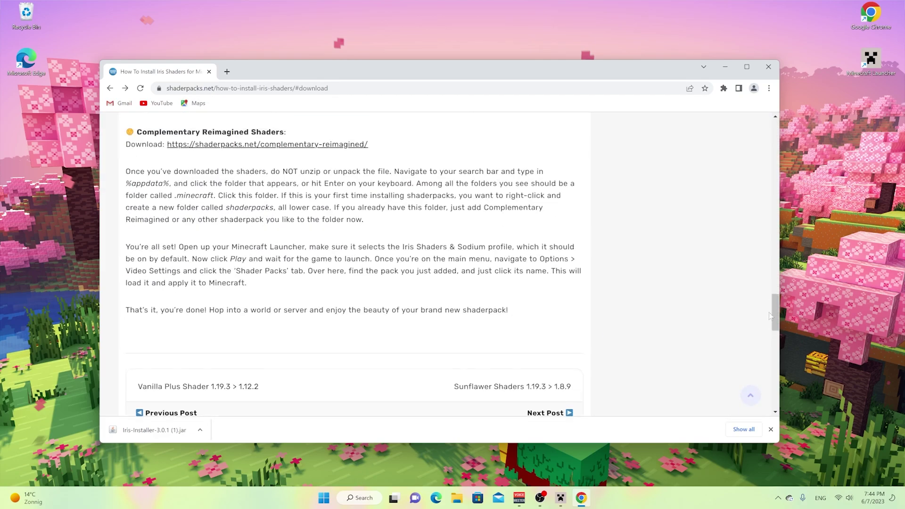
scroll(493, 243, "up", 2)
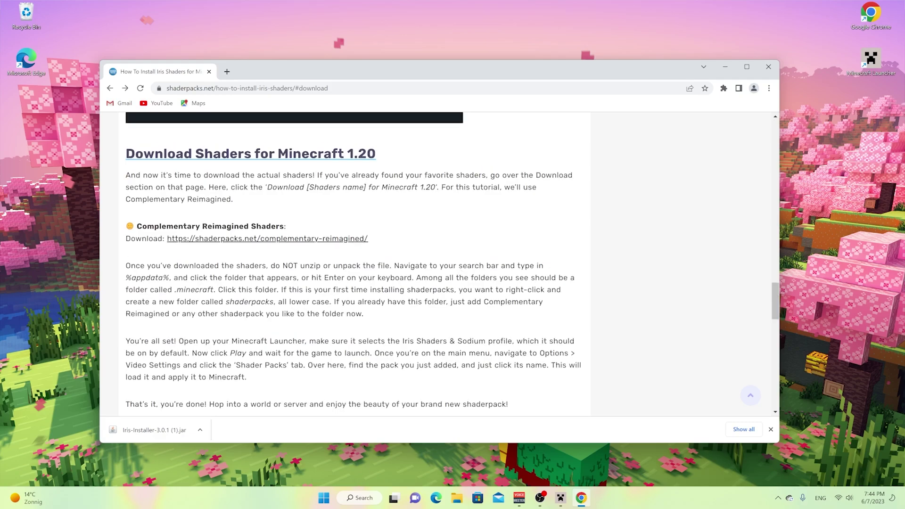
left_click(262, 241)
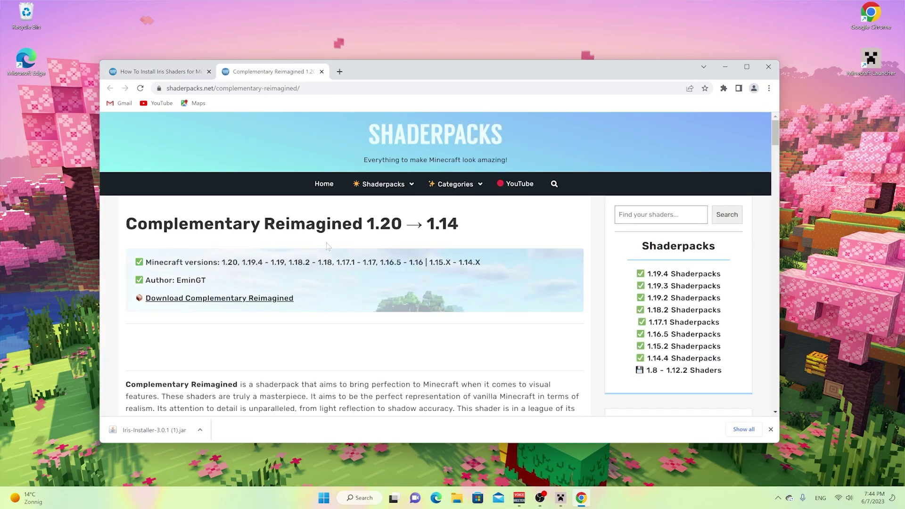
Examine the Complementary Reimagined page's supported versions, description and before-and-after comparison images
double_click(384, 224)
left_click(510, 239)
scroll(511, 239, "down", 5)
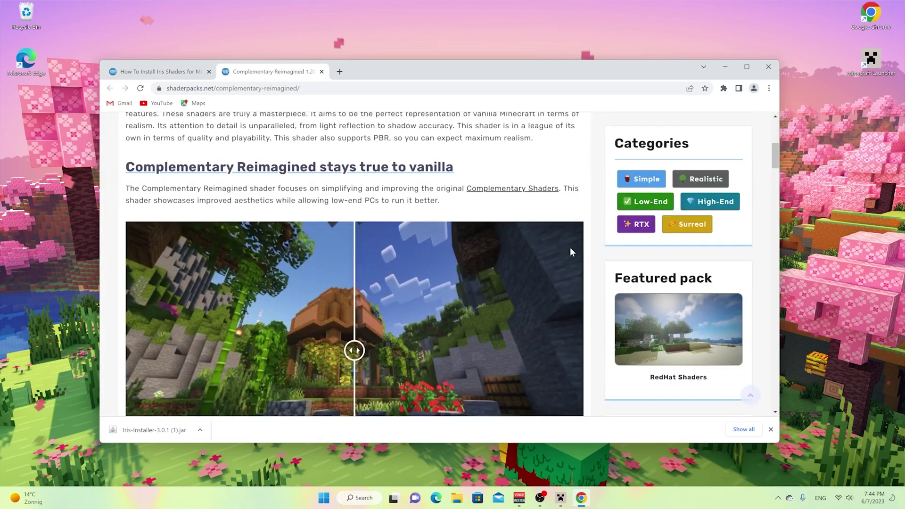
scroll(360, 280, "up", 3)
scroll(360, 279, "down", 5)
left_click_drag(355, 257, 461, 257)
scroll(441, 273, "down", 6)
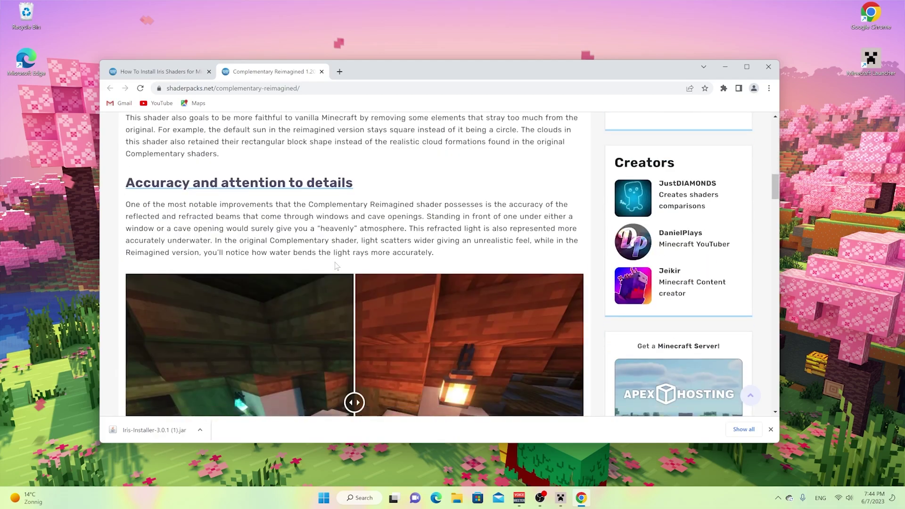
scroll(338, 250, "down", 3)
scroll(309, 233, "up", 12)
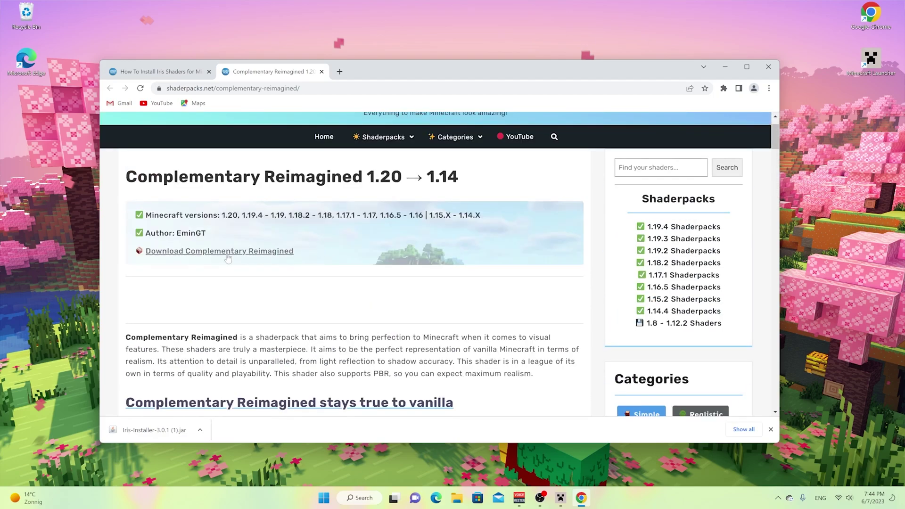
Open the 1.20 (r2.2) download page for Complementary Reimagined and check its file details and changelog for Minecraft version support
left_click(225, 257)
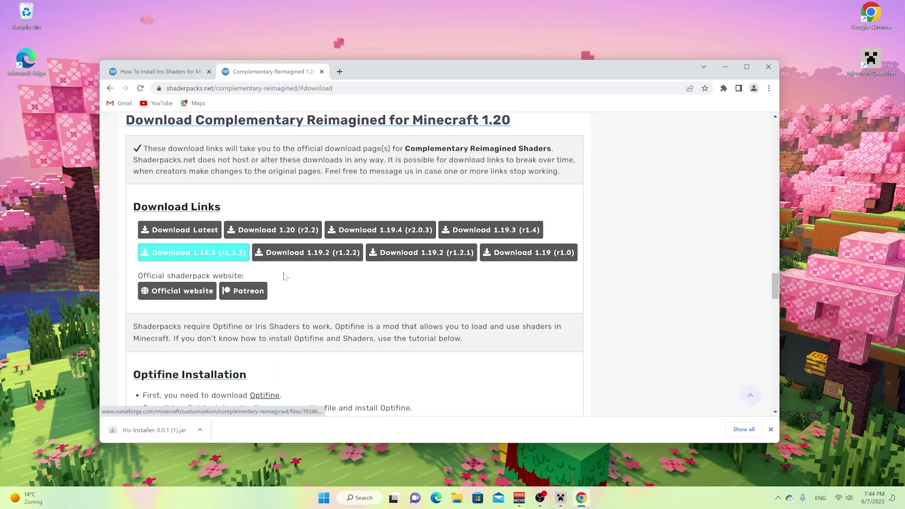
left_click(274, 232)
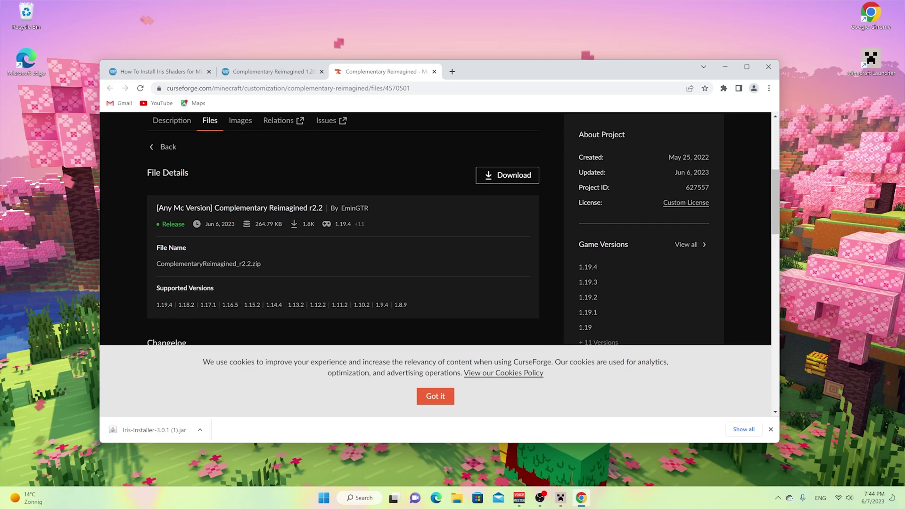
scroll(242, 261, "up", 2)
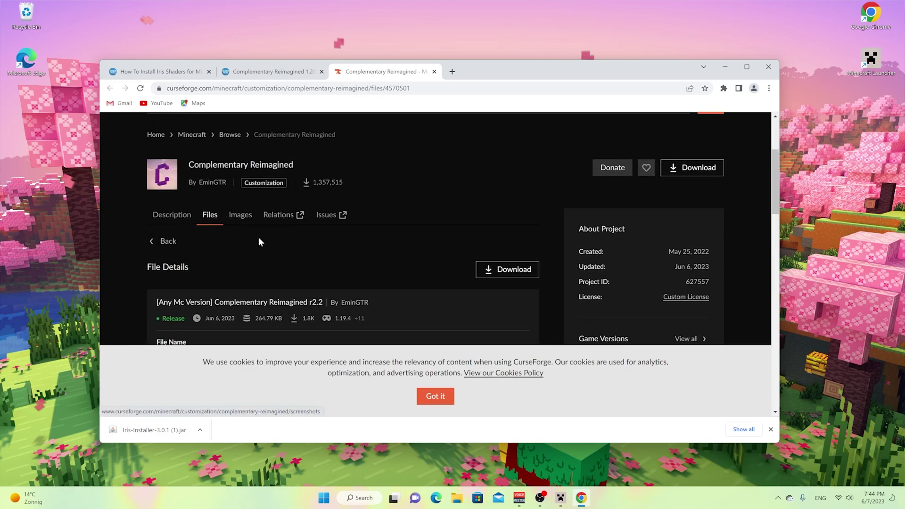
scroll(259, 237, "down", 1)
scroll(270, 275, "down", 3)
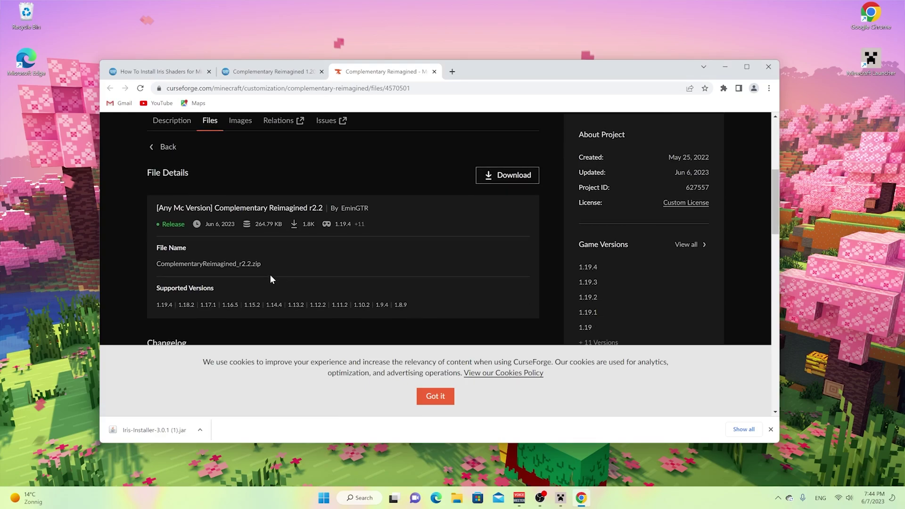
left_click_drag(278, 270, 328, 271)
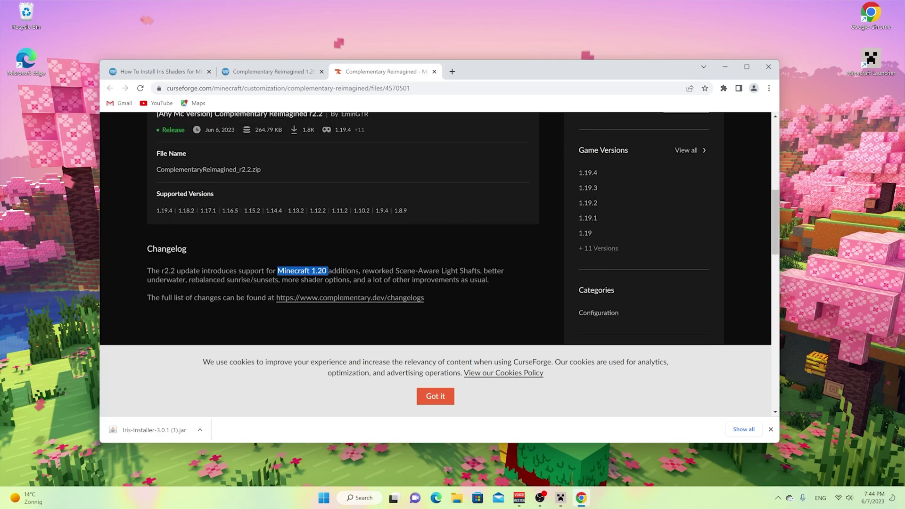
left_click(265, 263)
scroll(286, 262, "up", 5)
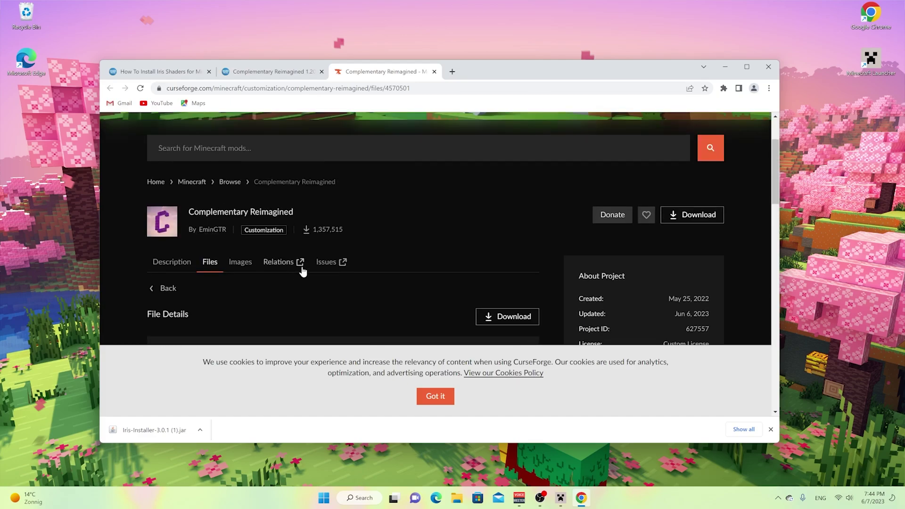
Download ComplementaryReimagined_r2.2.zip from CurseForge, close its download page, and place the zip on the desktop
left_click(508, 315)
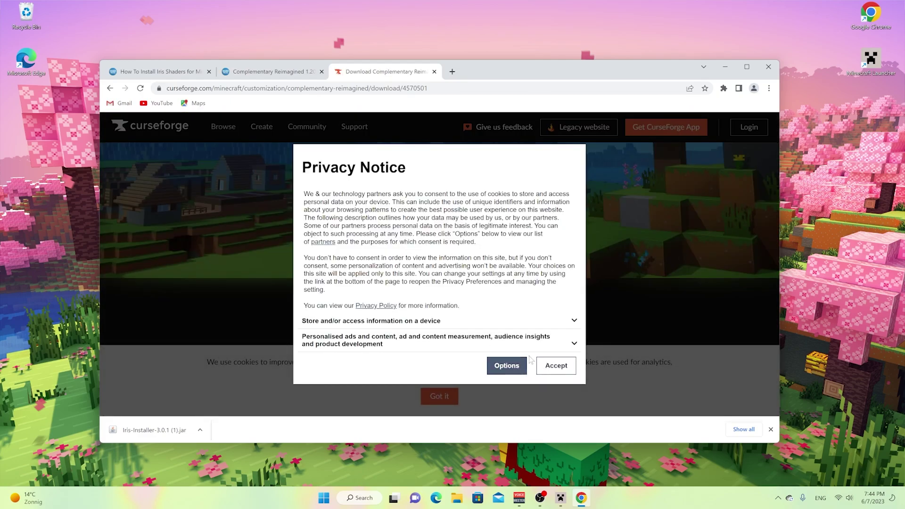
scroll(422, 300, "down", 1)
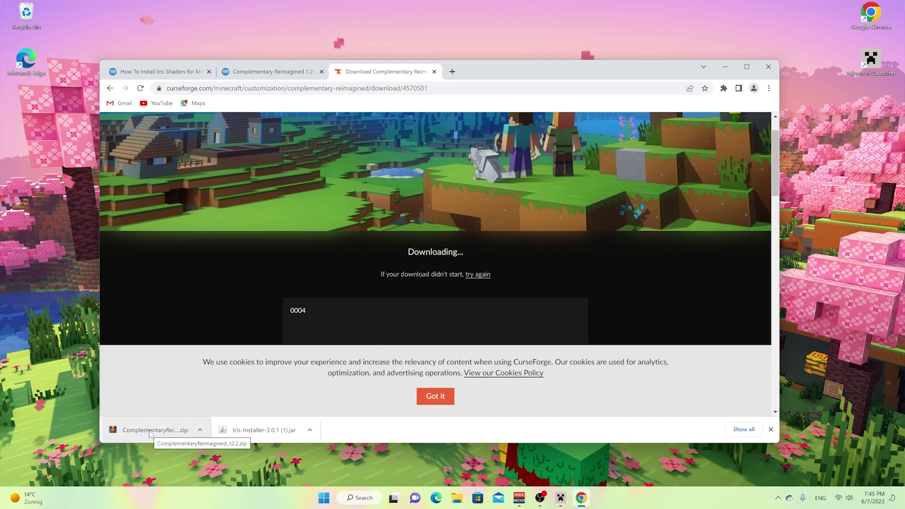
key("ctrl+w")
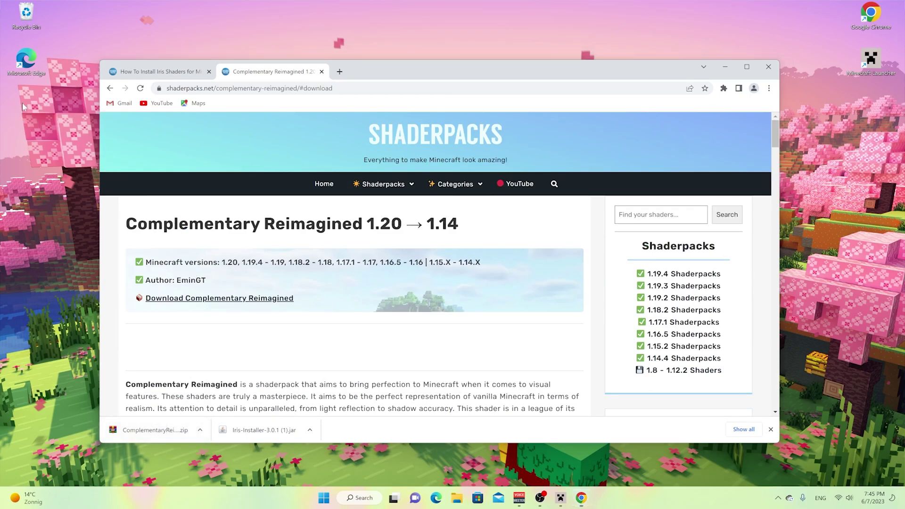
left_click_drag(22, 103, 22, 102)
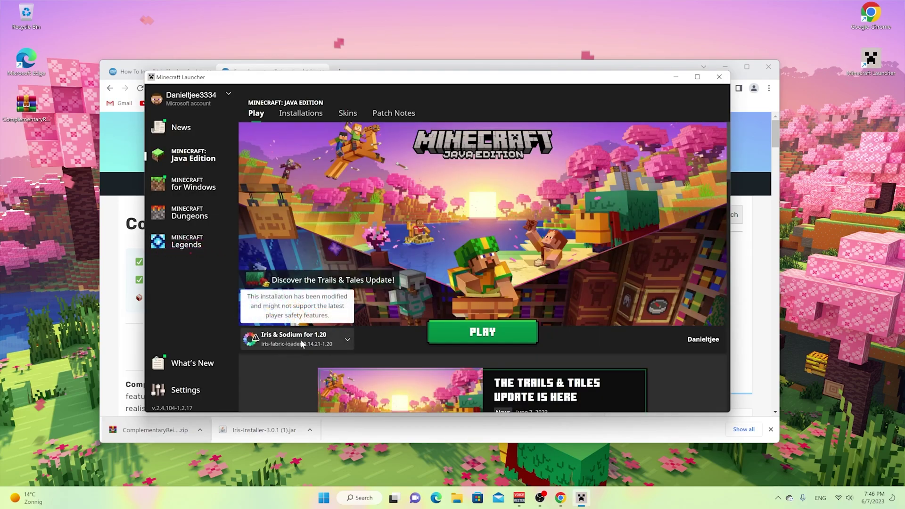
Launch the Iris & Sodium for 1.20 installation, accepting the modified-installation risks and turning off further warnings for it
left_click(348, 341)
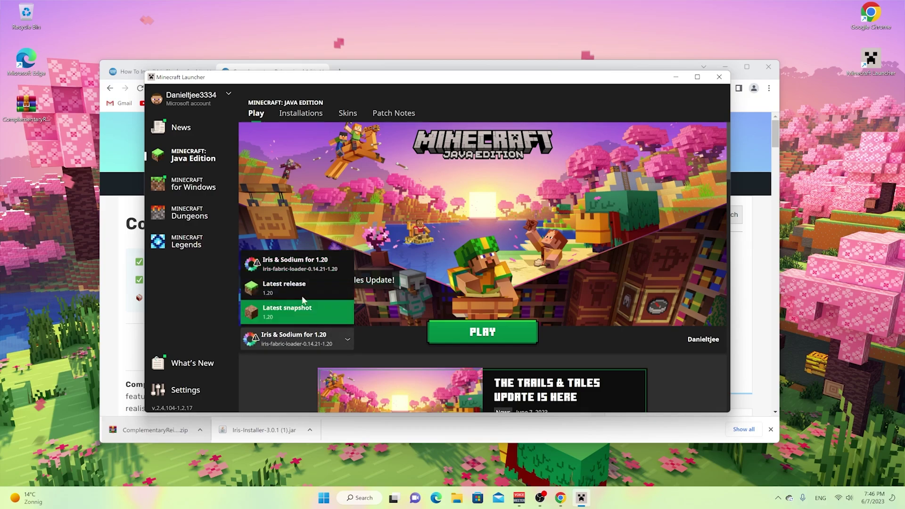
left_click(283, 259)
left_click(486, 332)
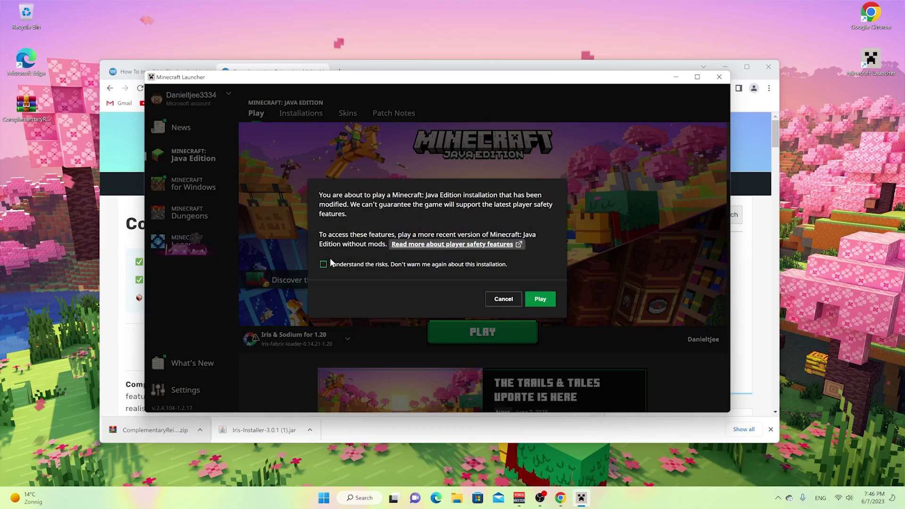
left_click(323, 265)
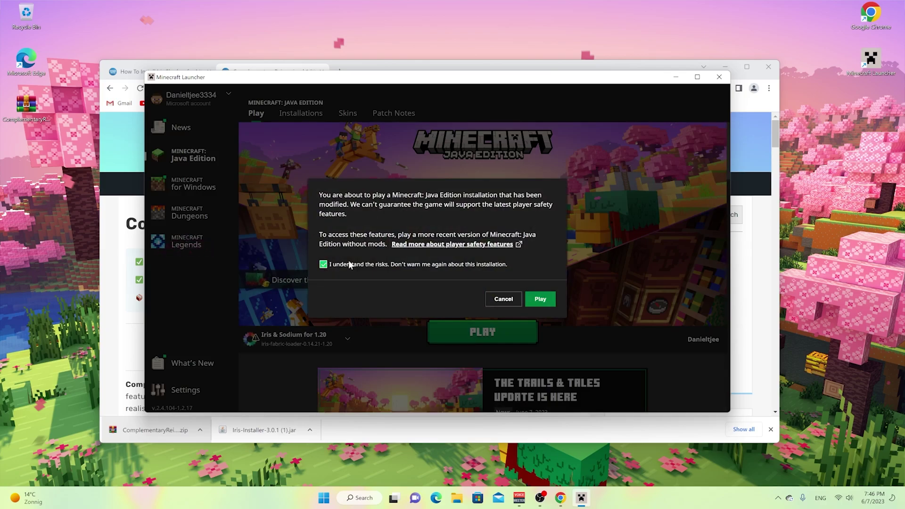
left_click(546, 302)
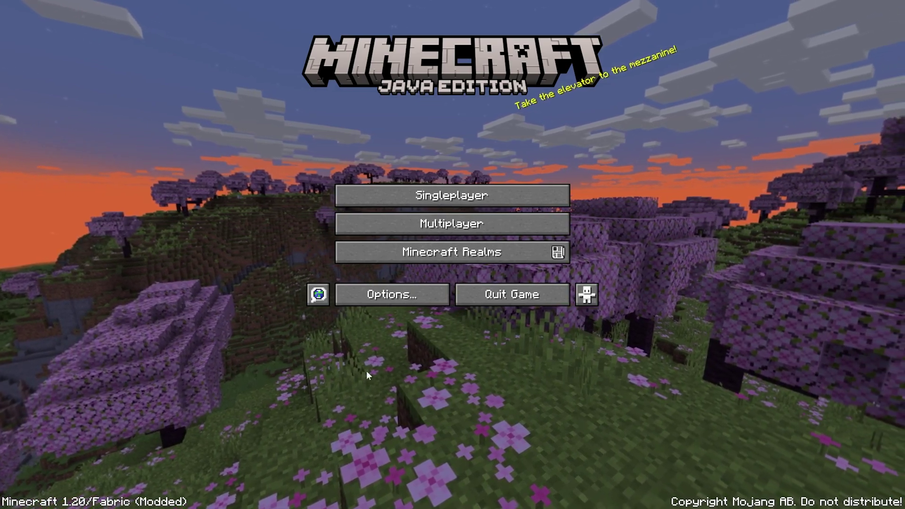
Open the shaderpacks folder from the game's video settings and paste ComplementaryReimagined_r2.2.zip into it
left_click(404, 294)
left_click(359, 182)
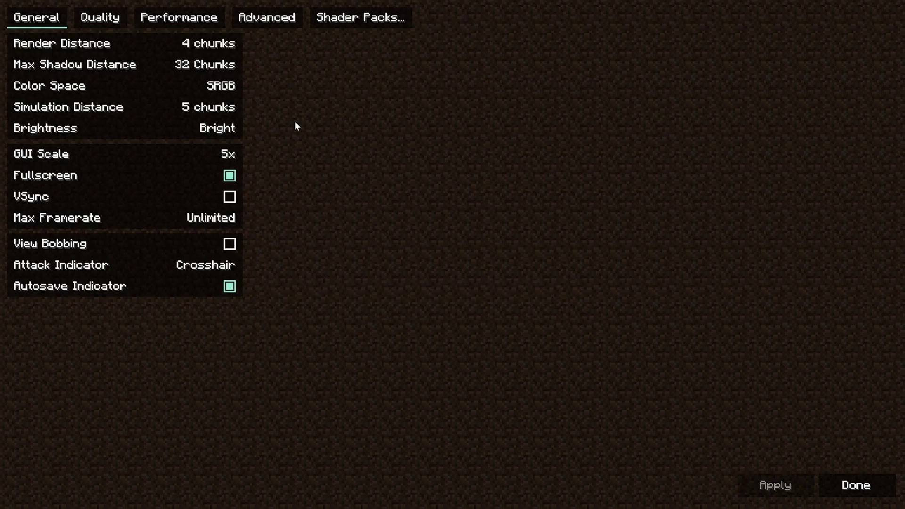
left_click(359, 21)
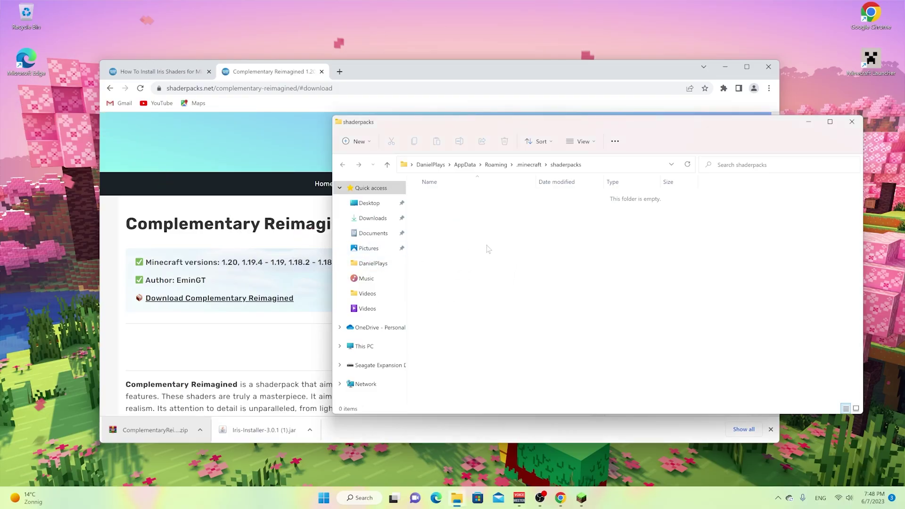
key("ctrl+v")
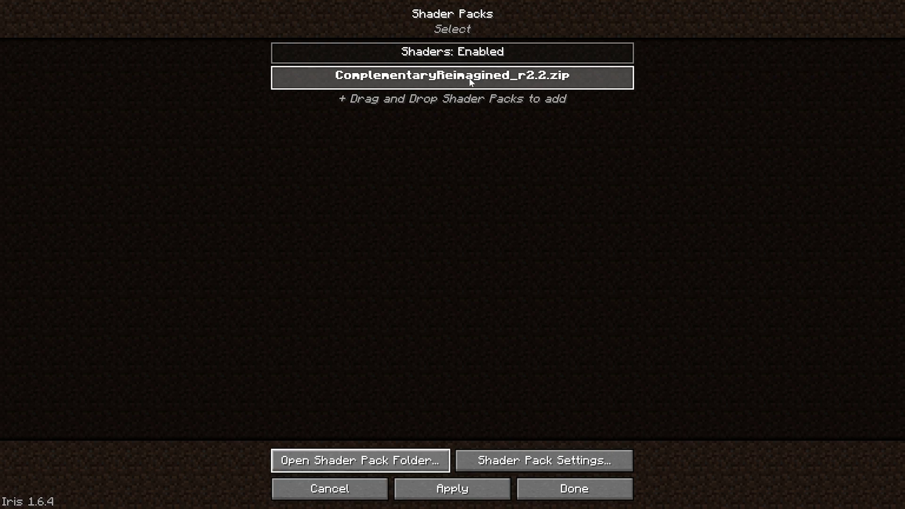
Apply ComplementaryReimagined_r2.2.zip as the active shader pack and return to the title screen
left_click(470, 81)
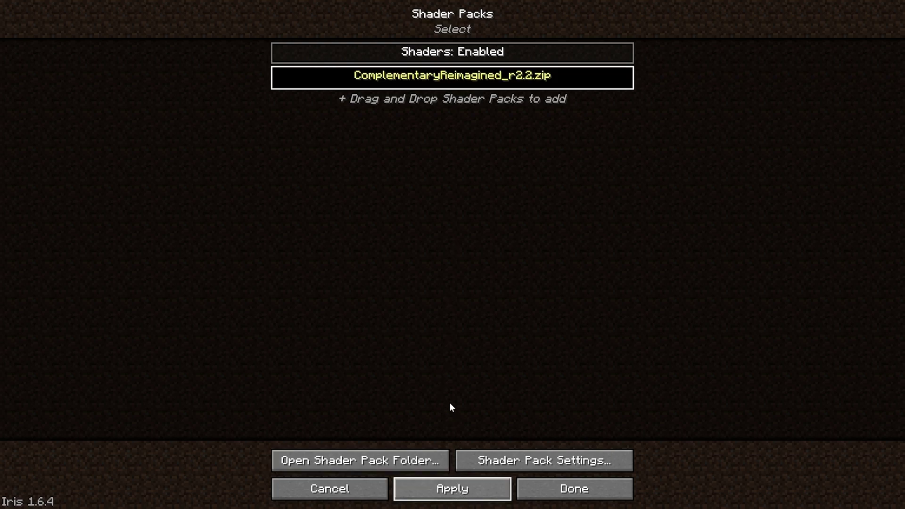
left_click(574, 490)
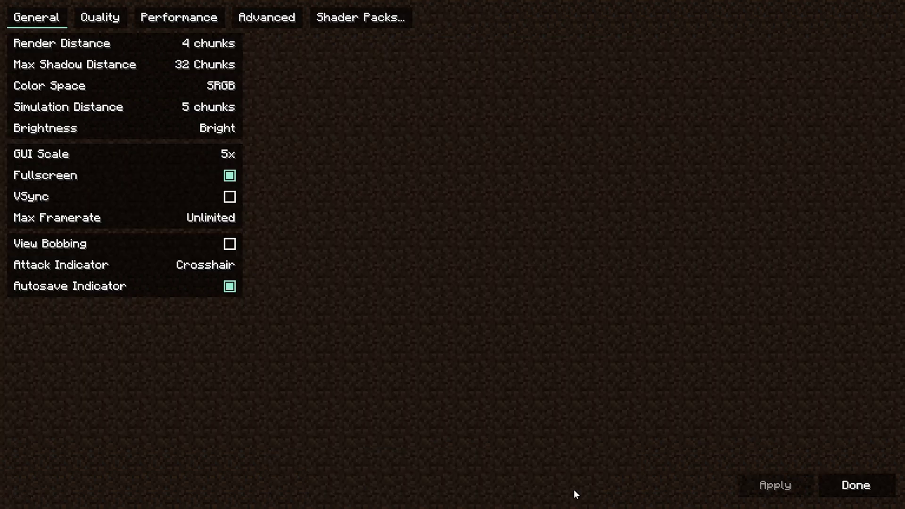
key("Escape")
left_click(497, 303)
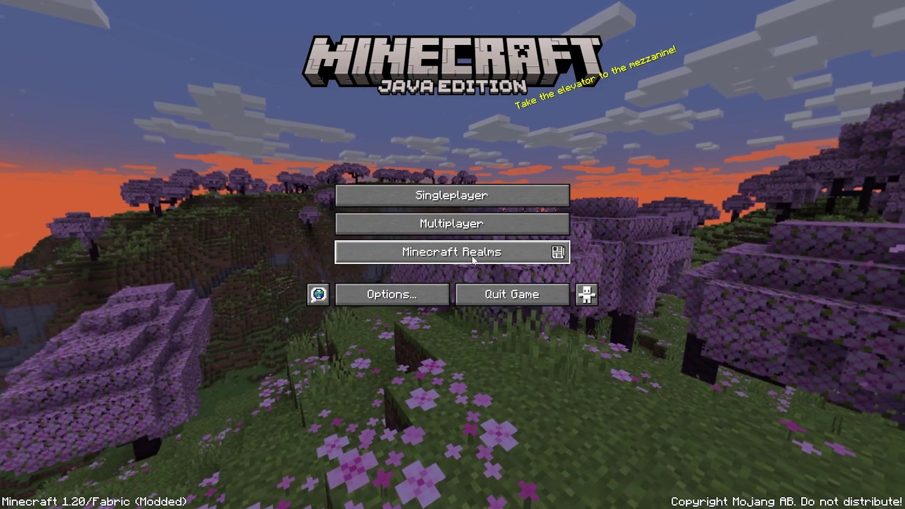